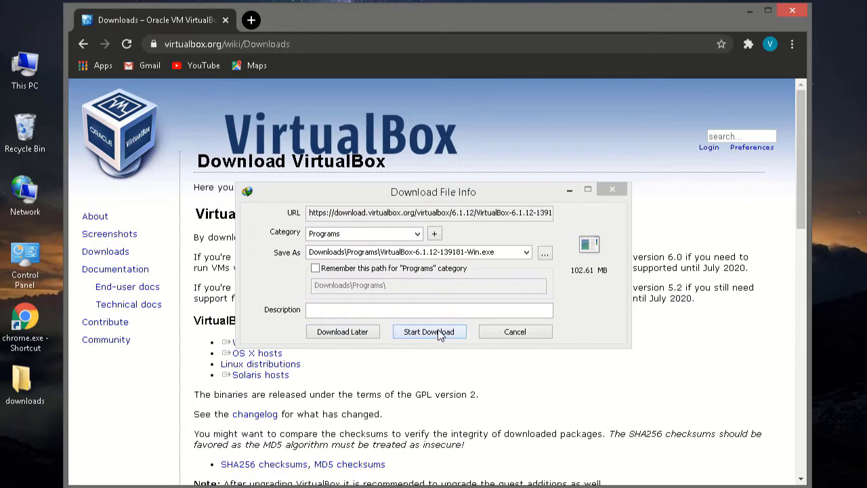
# - Download the 102.61 MB VirtualBox 6.1.12 installer and run it once the download completes
pyautogui.click(429, 331)
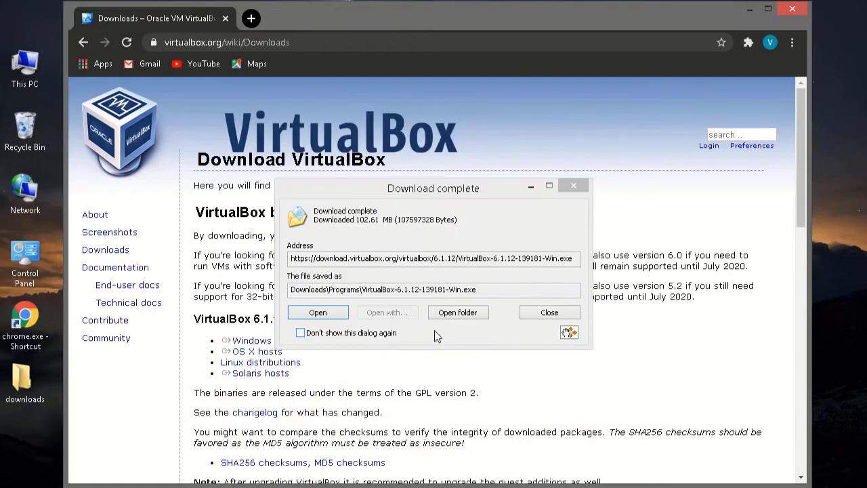
pyautogui.click(317, 312)
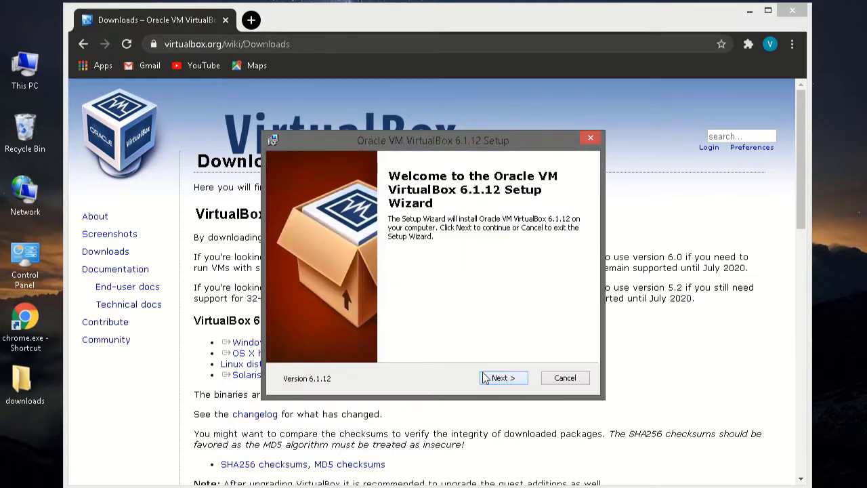
# - Install VirtualBox 6.1.12 with default features and shortcuts, accept the network reset warning, and finish
pyautogui.click(485, 378)
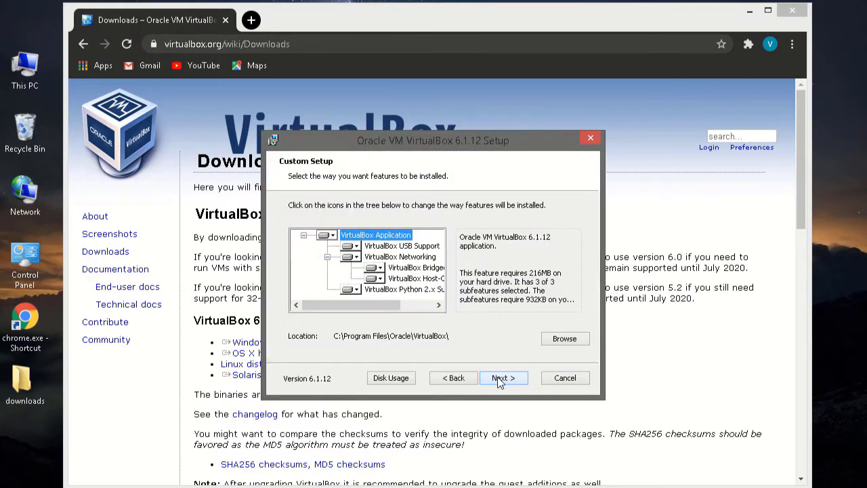
pyautogui.click(500, 379)
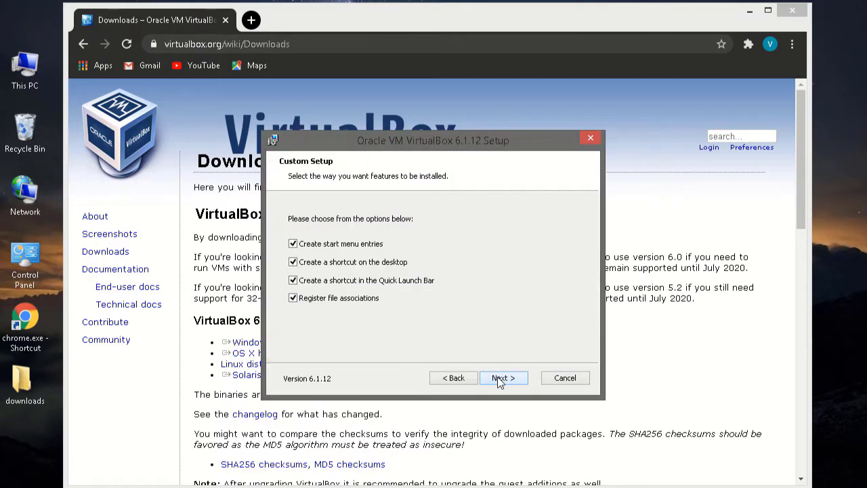
pyautogui.click(499, 379)
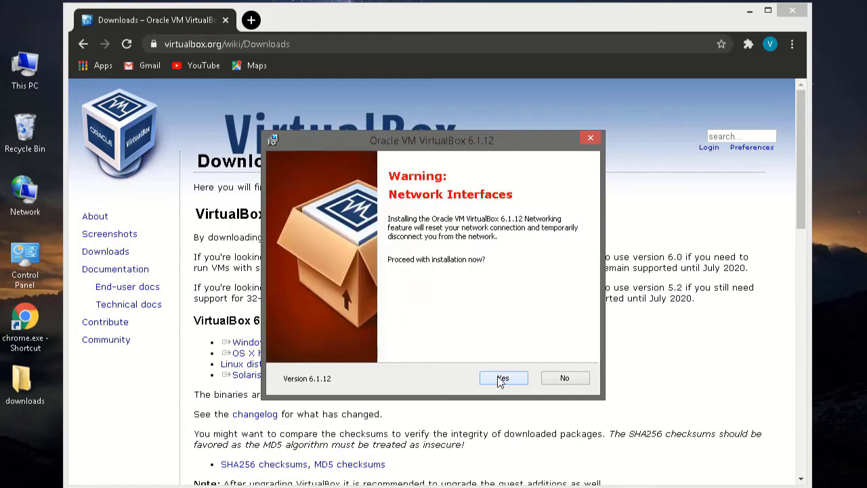
pyautogui.click(499, 379)
pyautogui.click(502, 378)
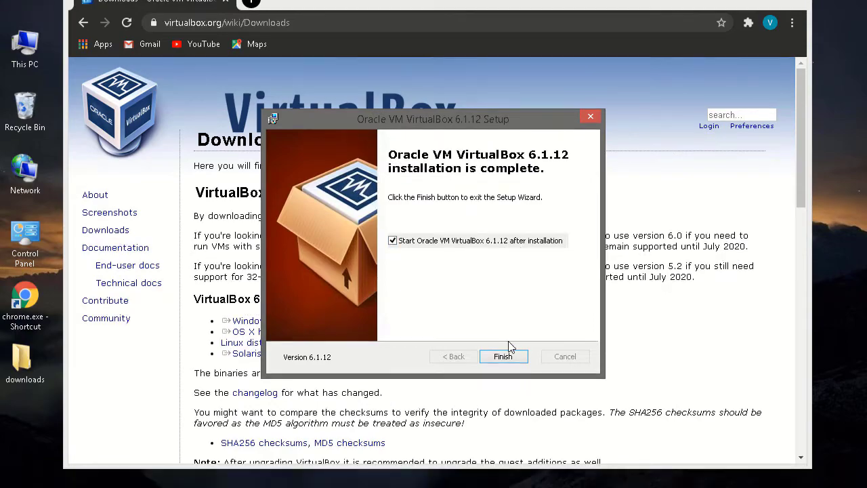
pyautogui.click(507, 355)
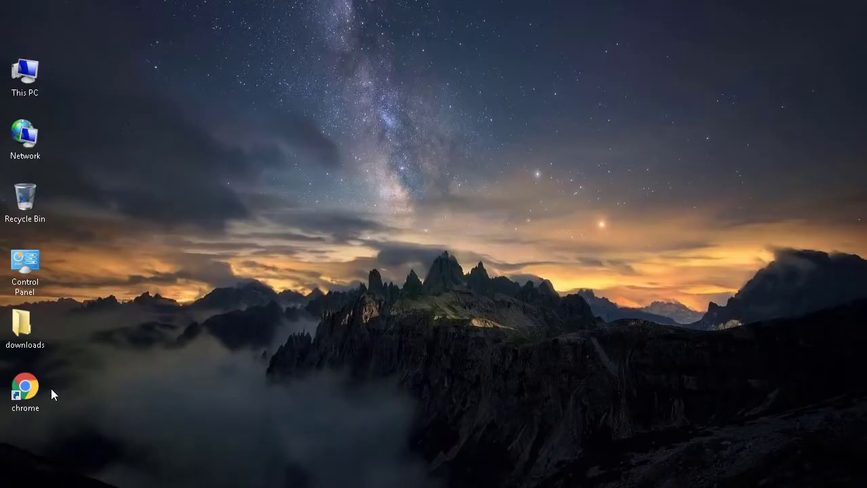
# - Open Chrome and search for the Kali Linux ISO download
pyautogui.doubleClick(29, 389)
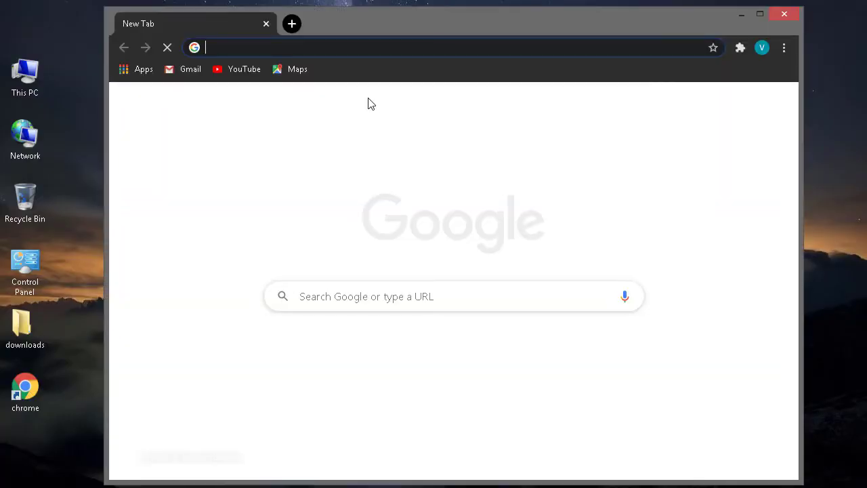
pyautogui.write('KALI L')
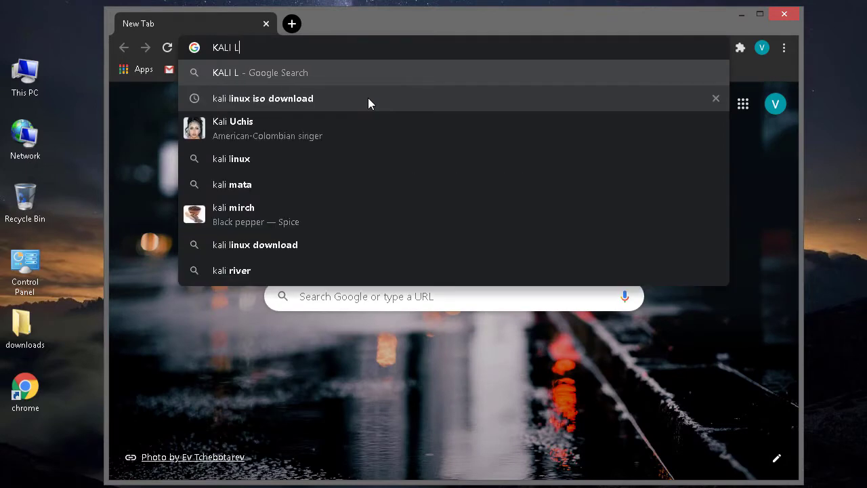
pyautogui.write('INU')
pyautogui.click(369, 99)
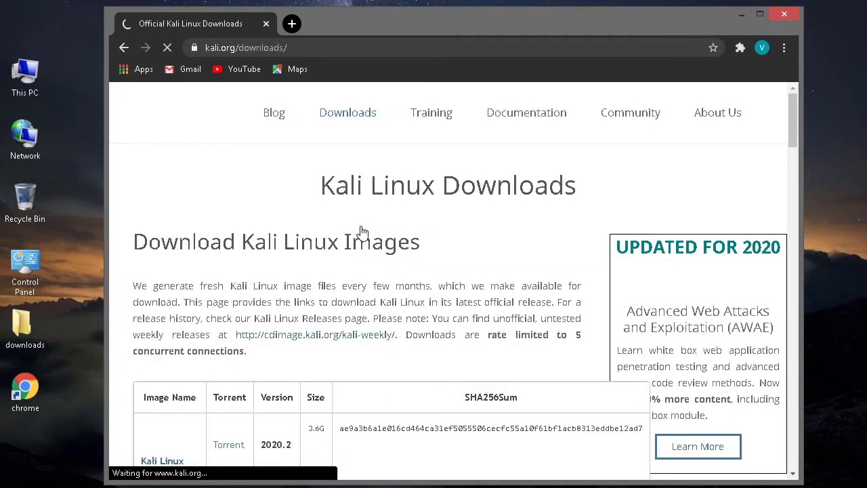
# - On kali.org, start the Kali Linux 64-Bit installer ISO download, dismiss the IDM dialog, and close Chrome
pyautogui.scroll(-1, 446, 285)
pyautogui.scroll(-2, 446, 285)
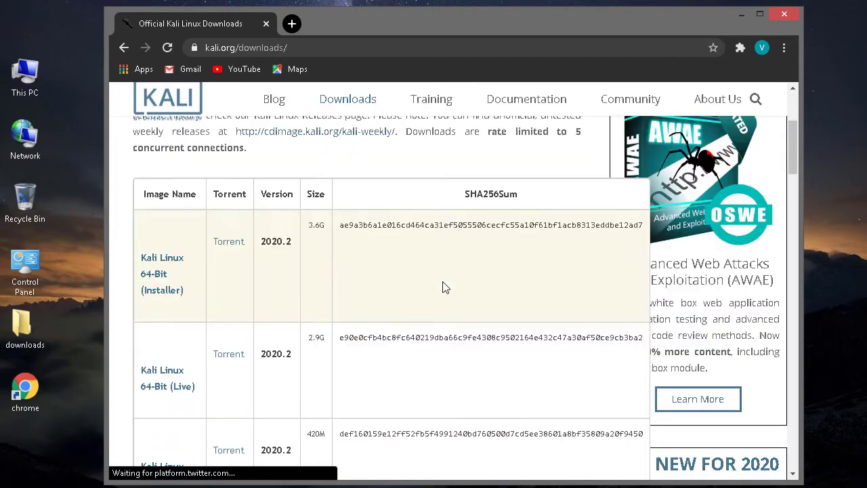
pyautogui.scroll(-1, 303, 265)
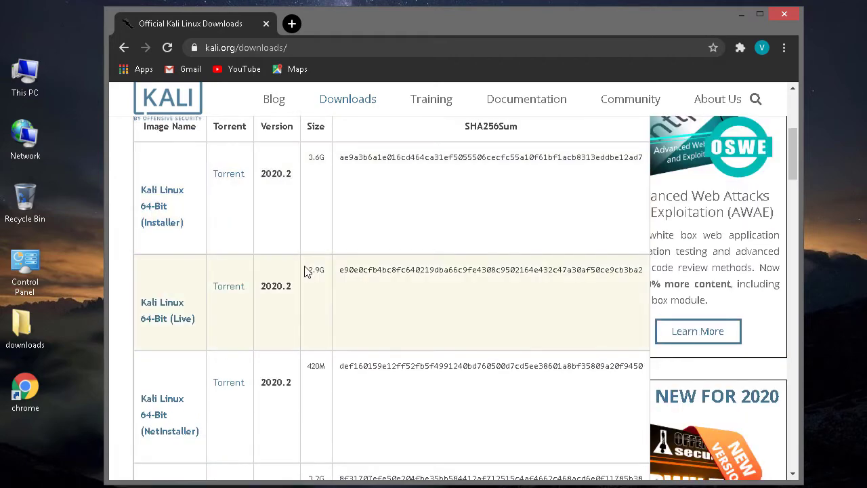
pyautogui.scroll(-1, 308, 271)
pyautogui.scroll(-1, 291, 312)
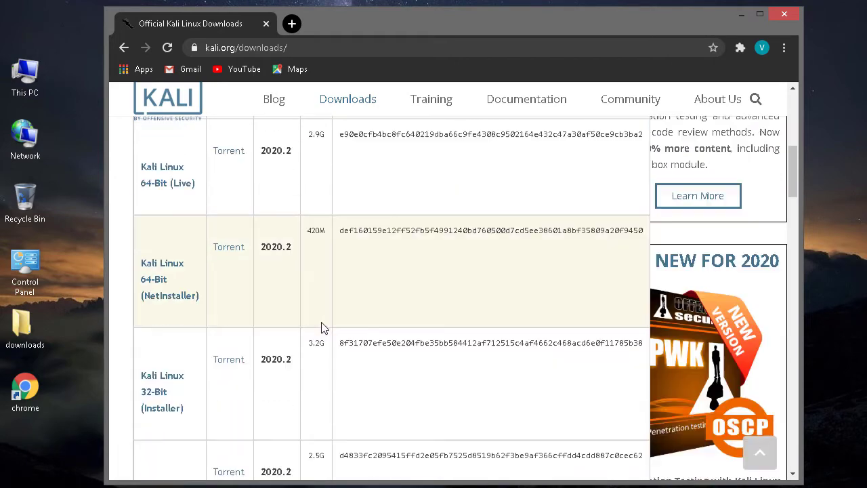
pyautogui.scroll(-1, 323, 344)
pyautogui.scroll(4, 324, 350)
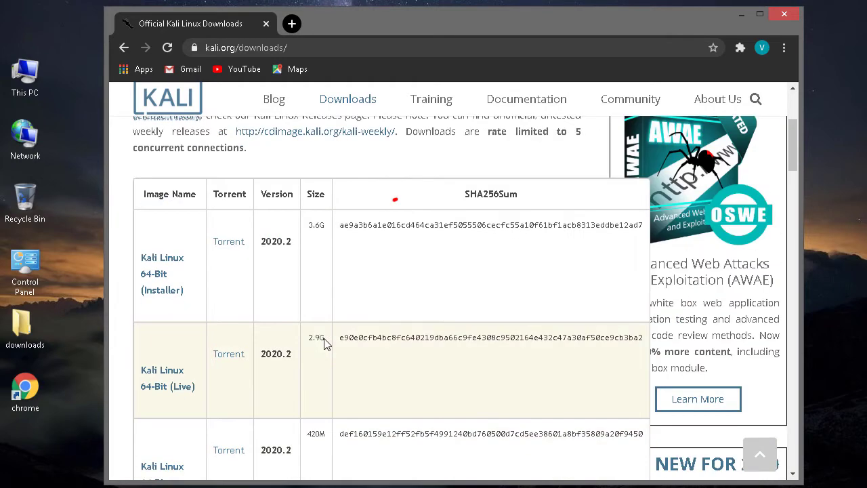
pyautogui.click(167, 267)
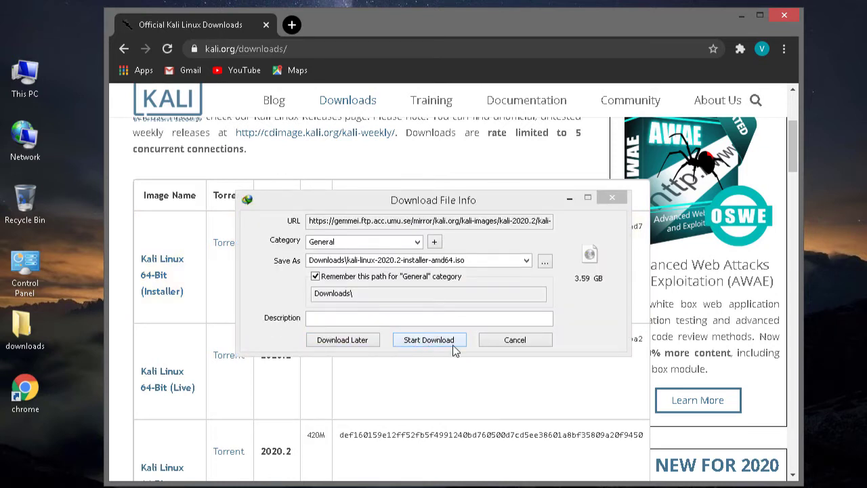
pyautogui.click(508, 341)
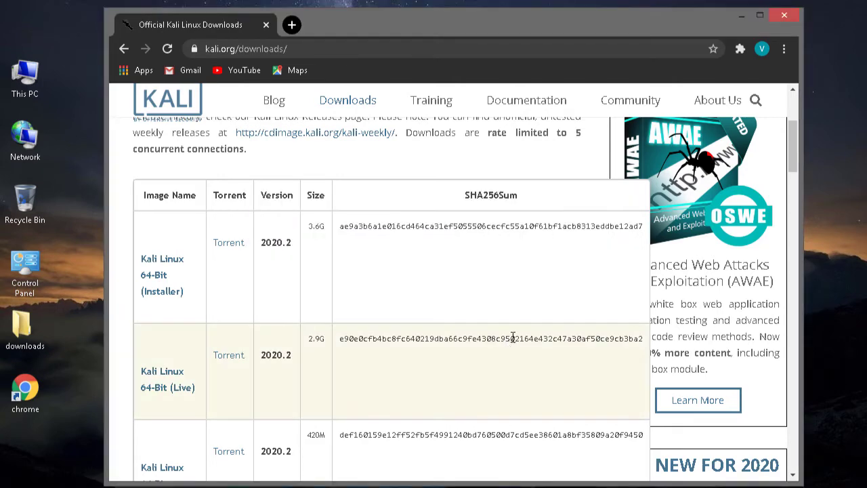
pyautogui.click(786, 16)
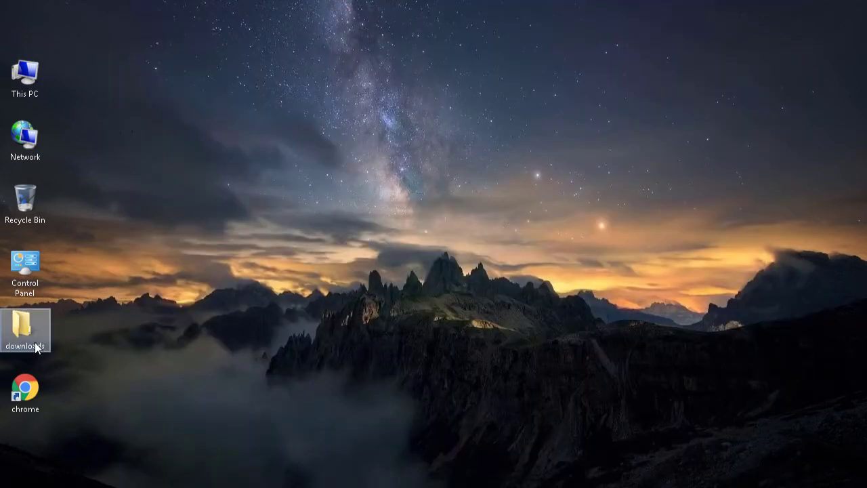
# - Confirm the Kali ISO is in the downloads folder, then launch Oracle VM VirtualBox via search
pyautogui.doubleClick(27, 332)
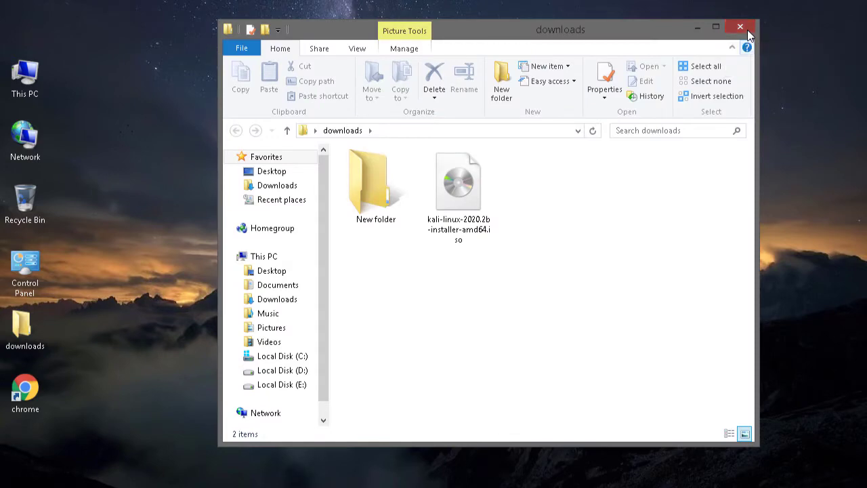
pyautogui.click(747, 30)
pyautogui.moveTo(865, 14)
pyautogui.click(836, 58)
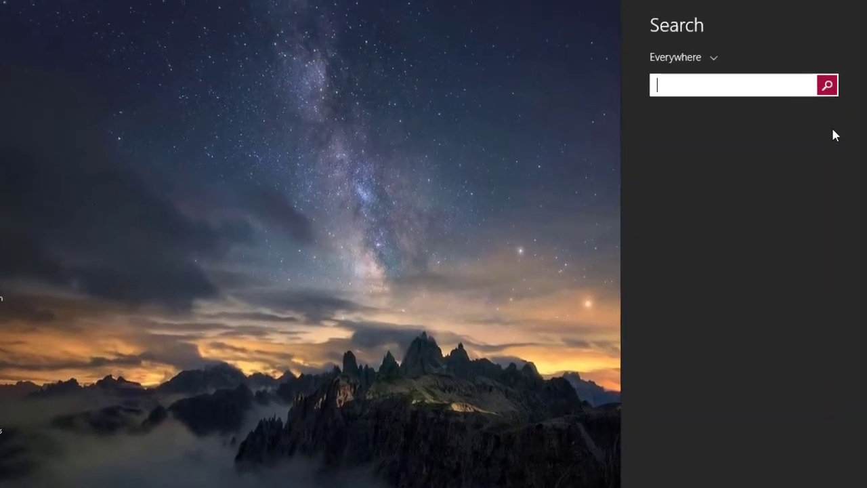
pyautogui.write('VIRTUALBox')
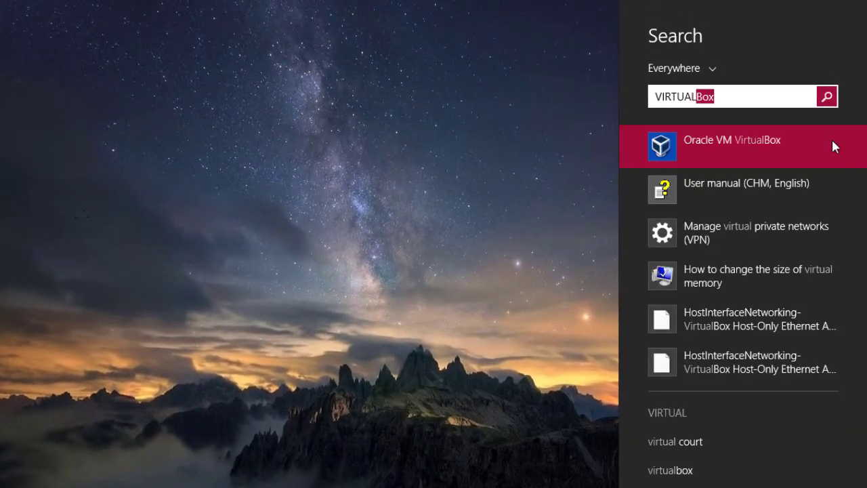
pyautogui.click(826, 147)
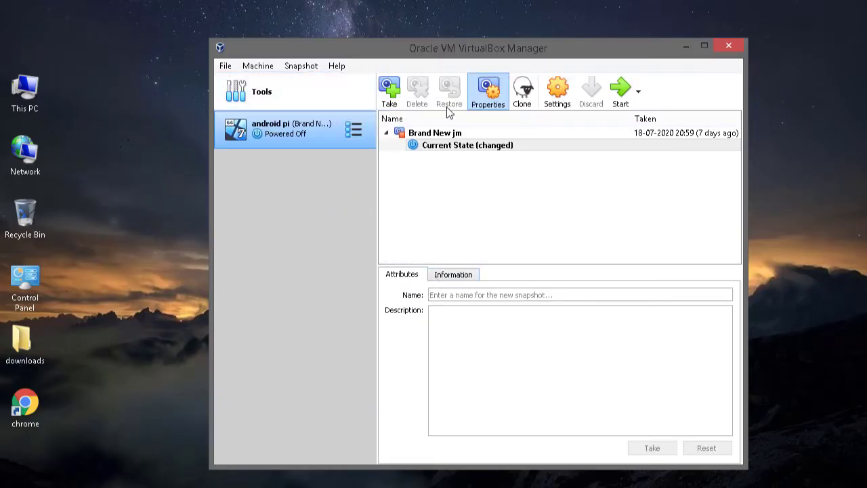
# - Start a new virtual machine and name it KALI LINUX
pyautogui.moveTo(348, 88)
pyautogui.click(225, 66)
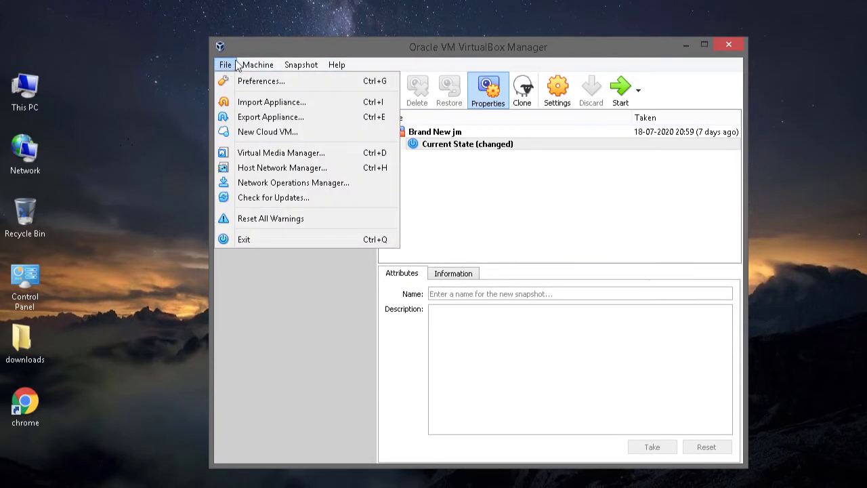
pyautogui.moveTo(246, 62)
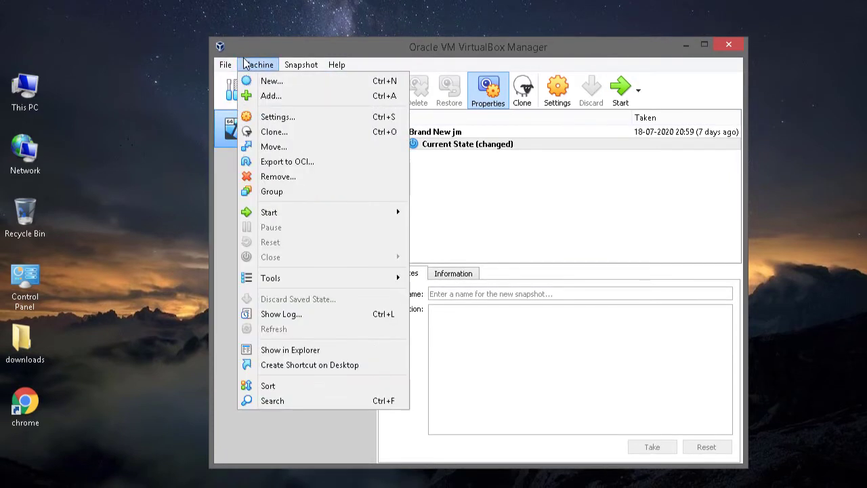
pyautogui.click(270, 86)
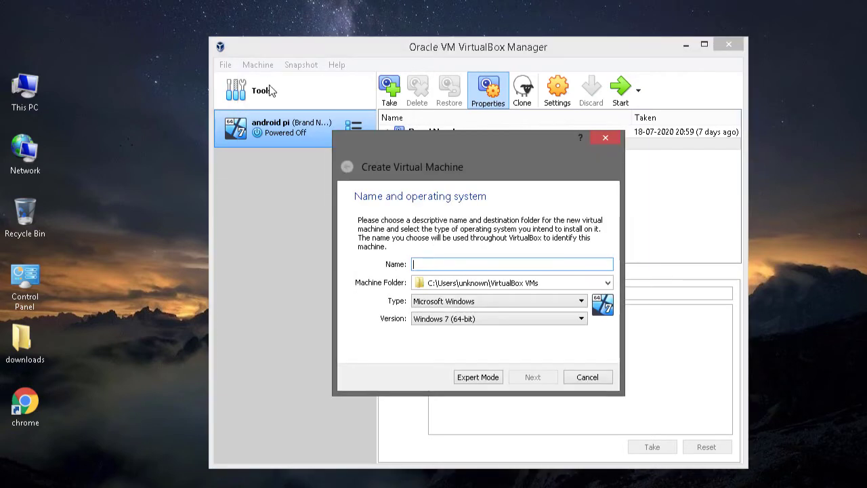
pyautogui.click(465, 265)
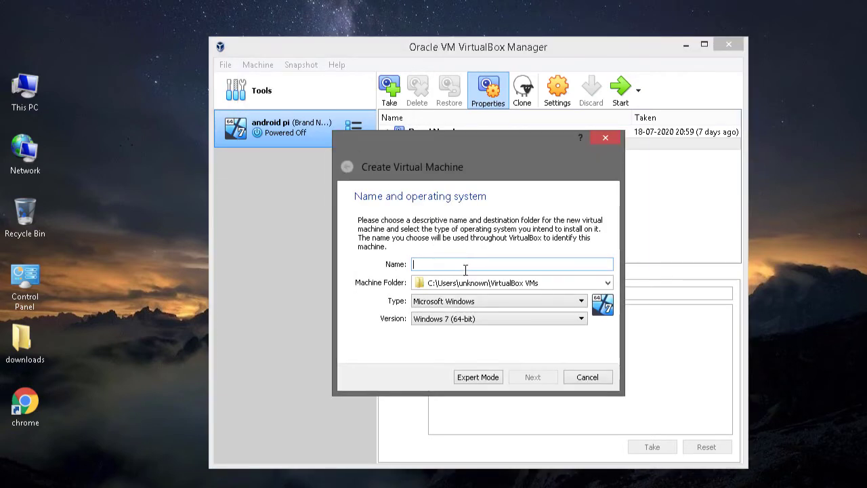
pyautogui.write('KALI')
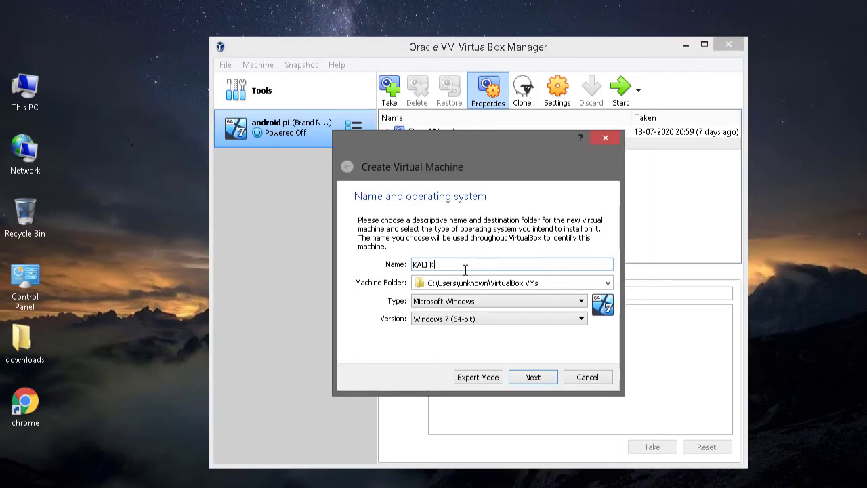
pyautogui.write(' K')
pyautogui.press('BackSpace')
pyautogui.write('LINUX')
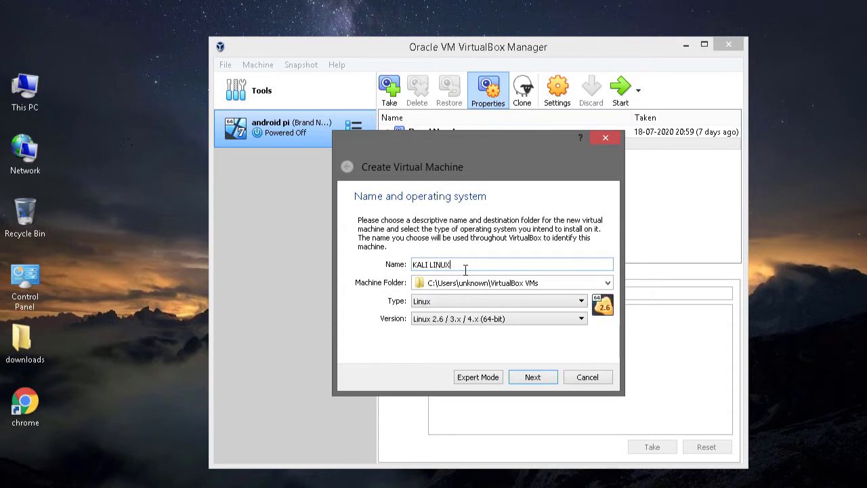
# - Set the version to Debian (64-bit) and raise memory to 1542 MB
pyautogui.click(499, 318)
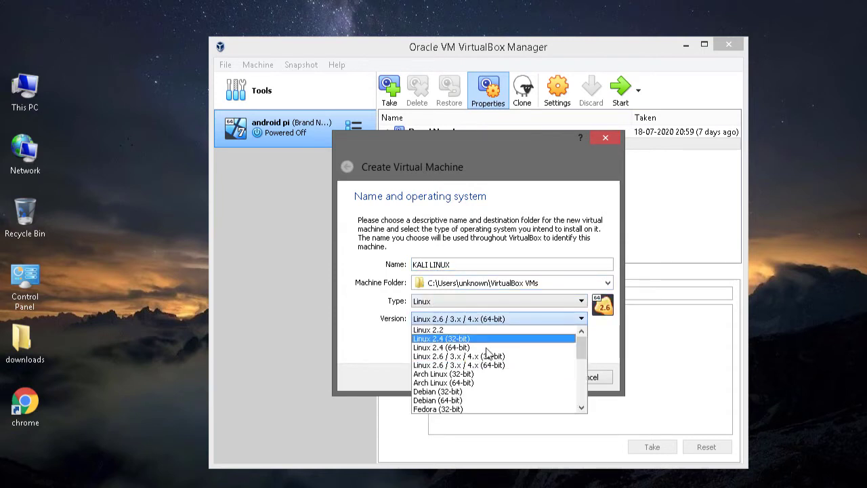
pyautogui.click(509, 400)
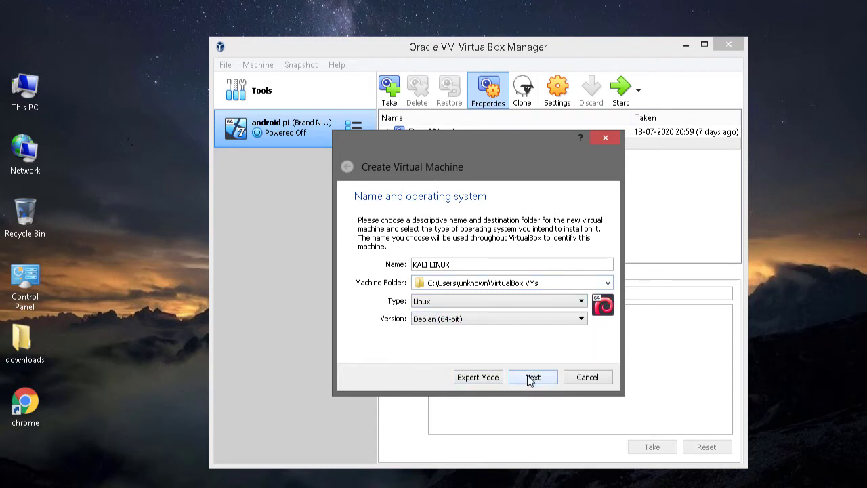
pyautogui.click(532, 377)
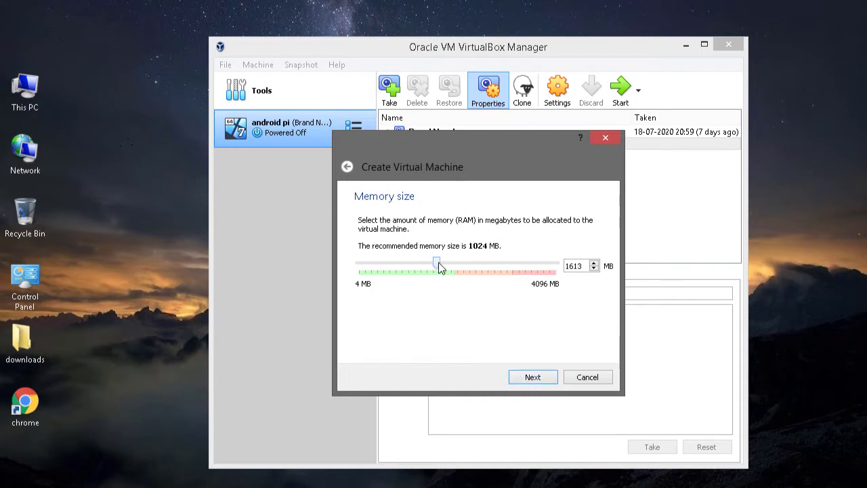
pyautogui.moveTo(430, 264); pyautogui.dragTo(436, 268)
pyautogui.click(540, 377)
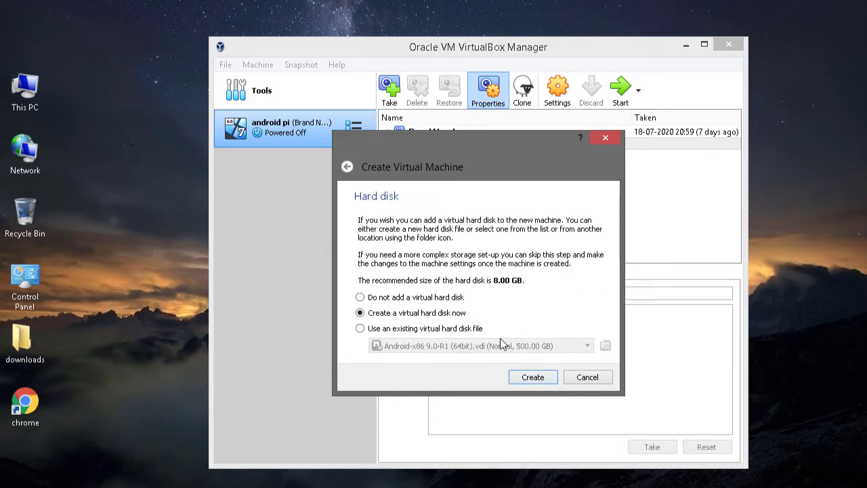
# - Keep VDI and dynamic allocation, enter 20 GB as the disk size, and create the disk
pyautogui.click(540, 382)
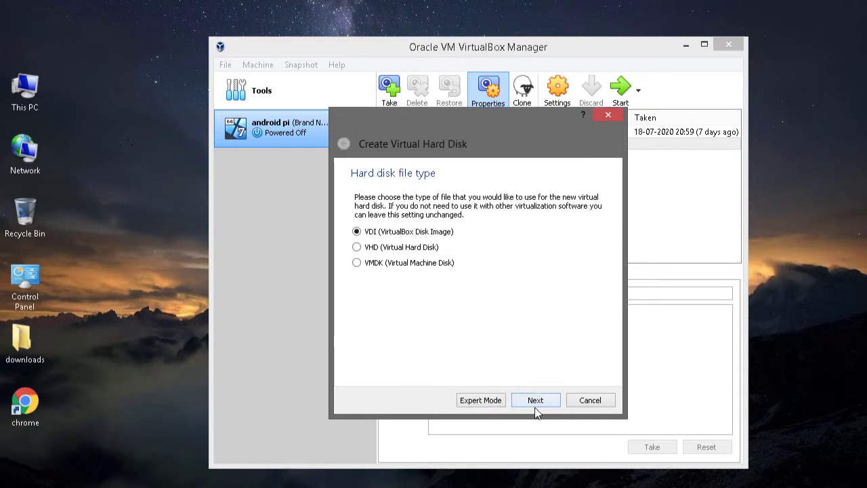
pyautogui.click(535, 400)
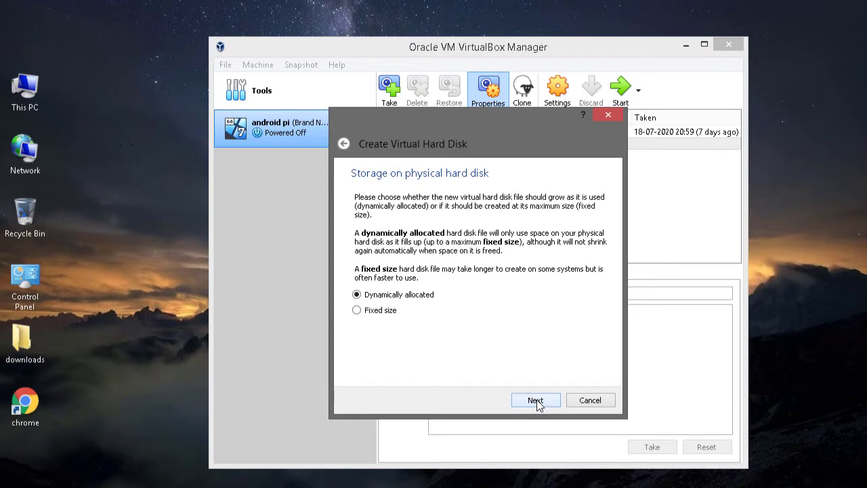
pyautogui.click(535, 400)
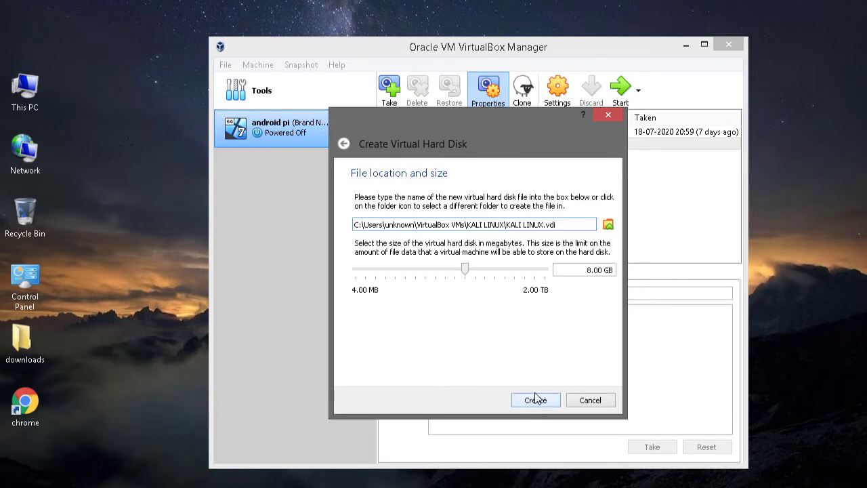
pyautogui.moveTo(465, 272); pyautogui.dragTo(478, 271)
pyautogui.doubleClick(590, 270)
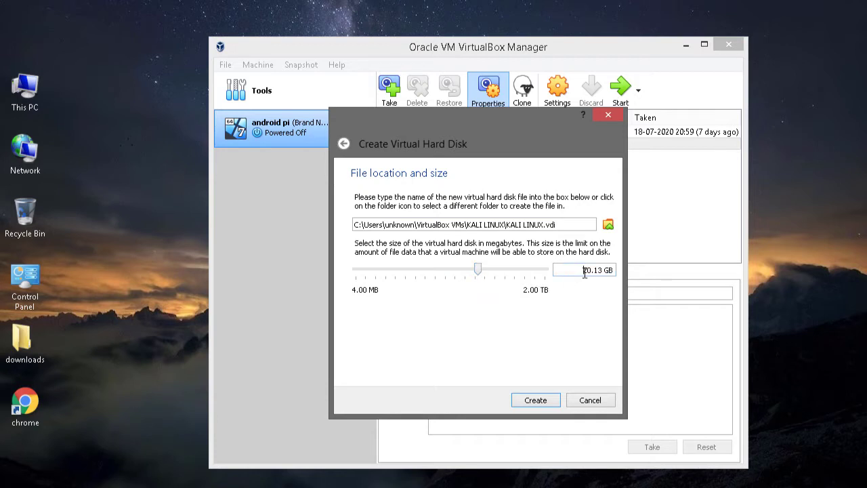
pyautogui.write('20')
pyautogui.click(535, 400)
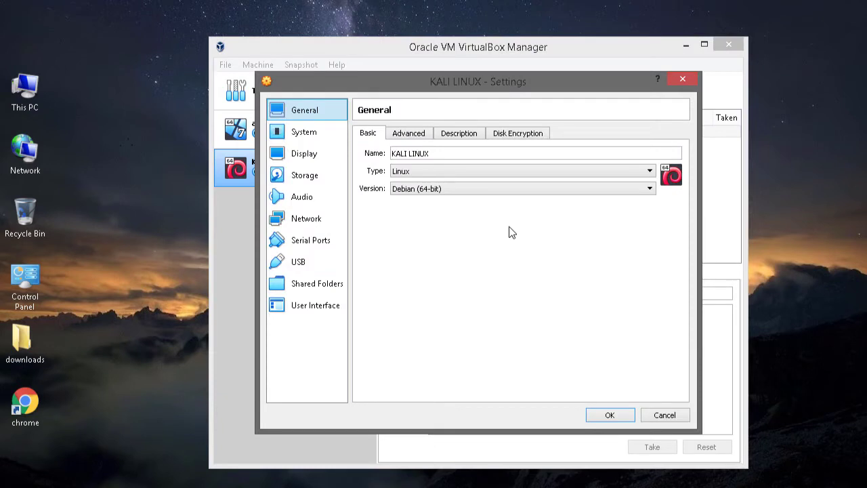
# - In Storage, load kali-linux-2020.2b-installer-amd64.iso into the empty IDE optical drive and save with OK
pyautogui.click(306, 177)
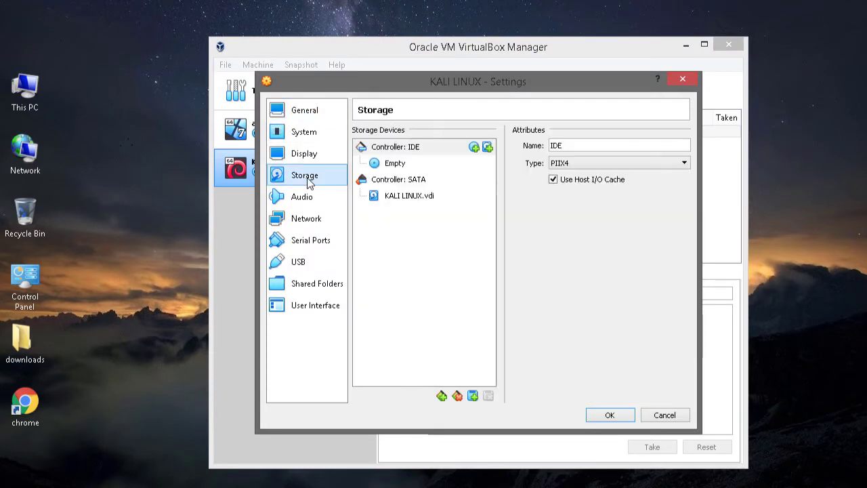
pyautogui.click(478, 163)
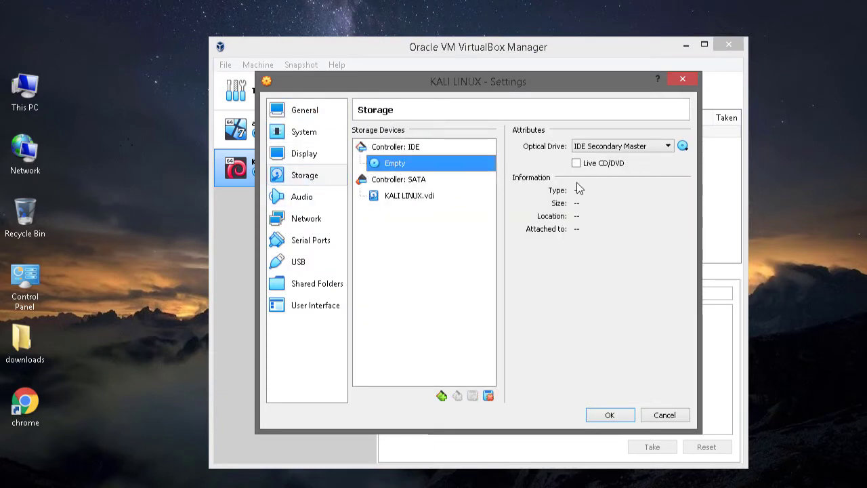
pyautogui.click(683, 146)
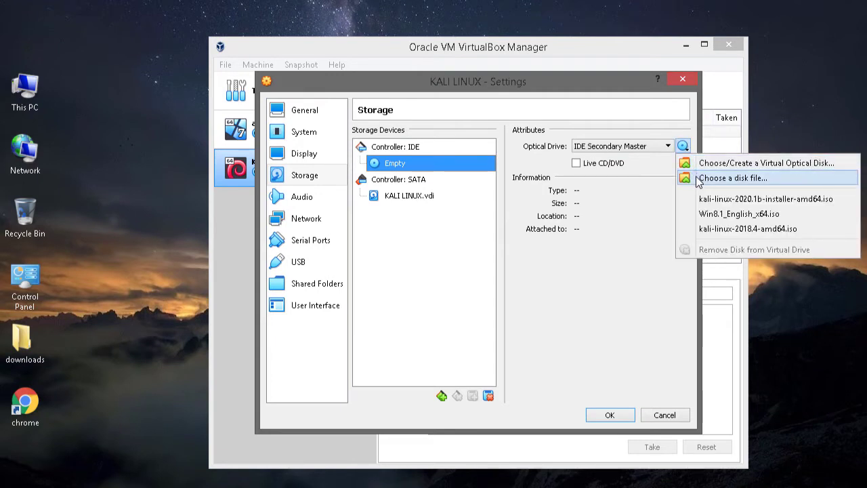
pyautogui.click(697, 179)
pyautogui.click(498, 250)
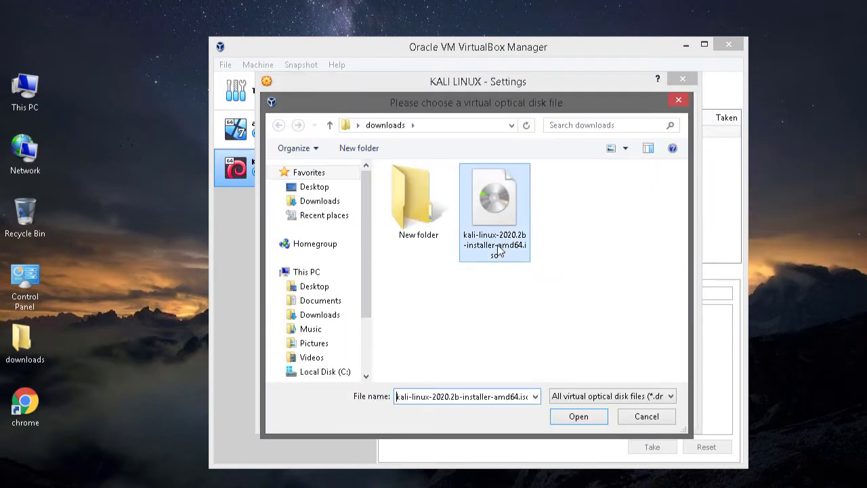
pyautogui.click(596, 420)
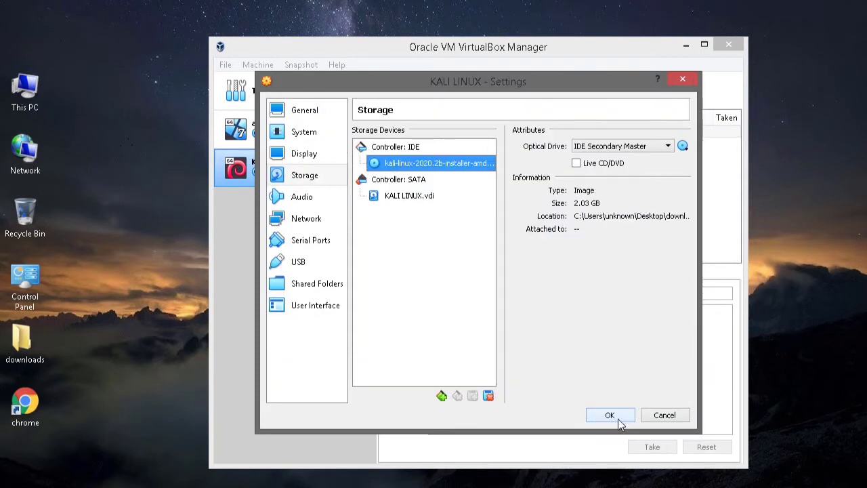
pyautogui.click(610, 416)
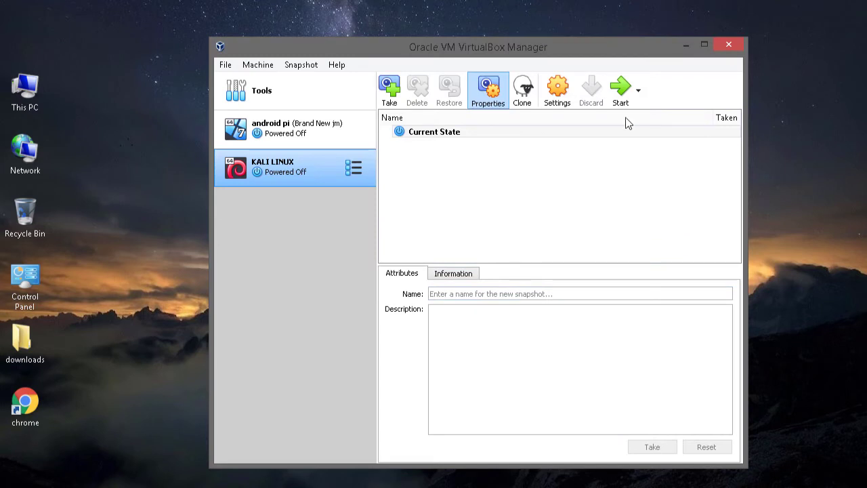
# - Start KALI LINUX, boot it from the Kali ISO, and choose Graphical install
pyautogui.click(622, 100)
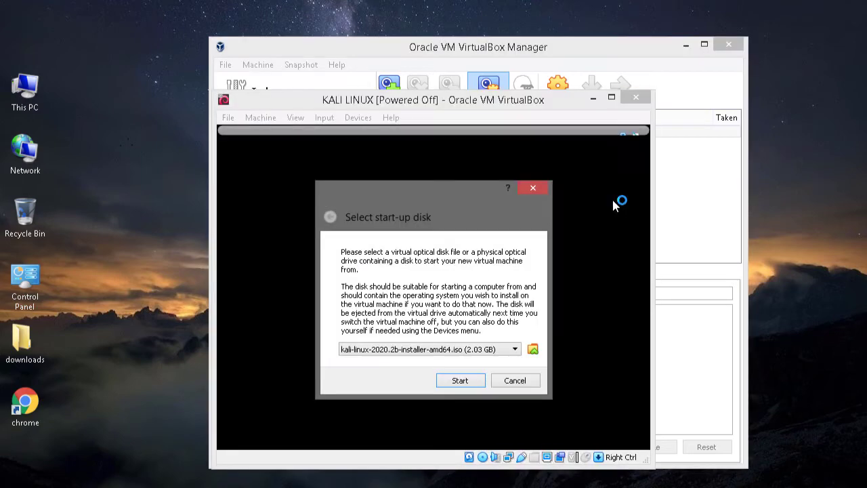
pyautogui.click(461, 381)
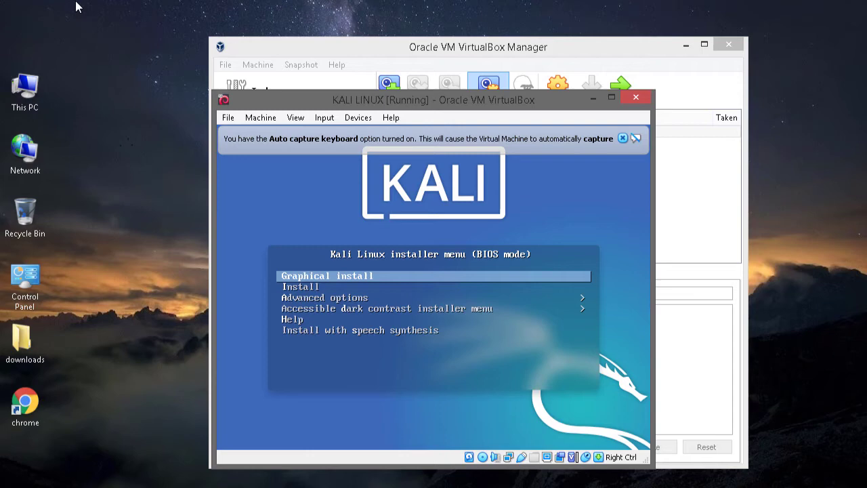
pyautogui.press('Return')
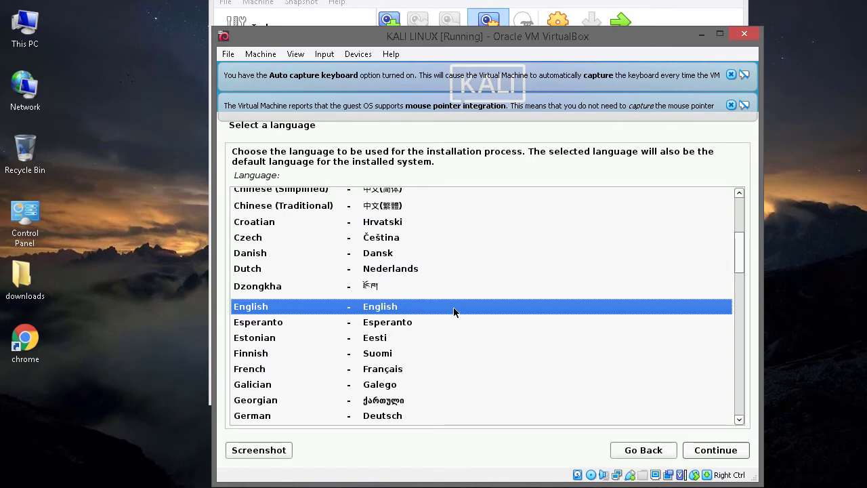
# - Choose English and India as location, then dismiss the keyboard and mouse notification banners
pyautogui.click(722, 452)
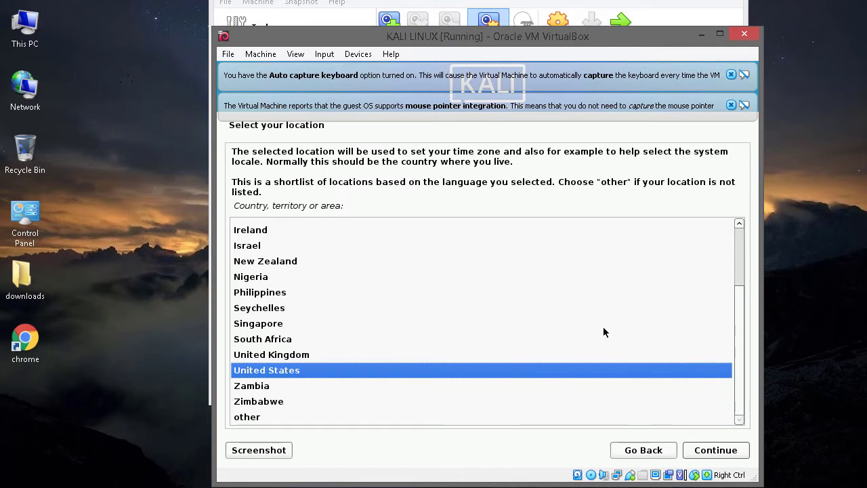
pyautogui.scroll(3, 700, 307)
pyautogui.click(700, 305)
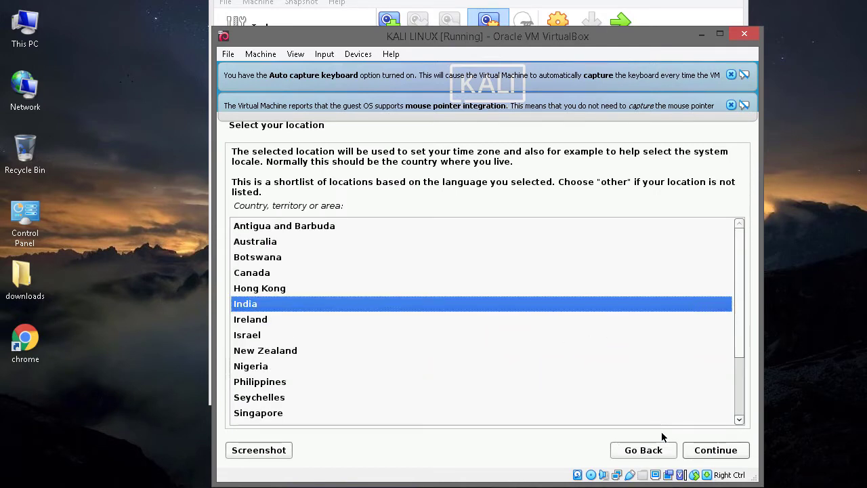
pyautogui.click(723, 452)
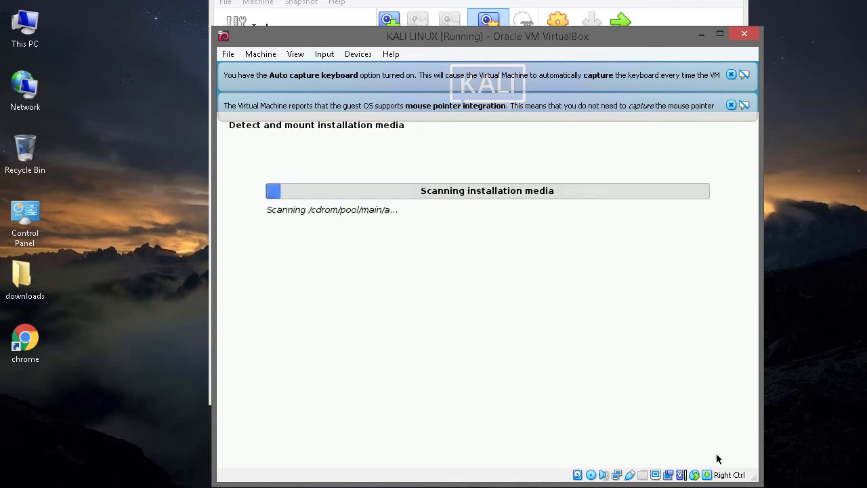
pyautogui.click(731, 105)
pyautogui.click(731, 74)
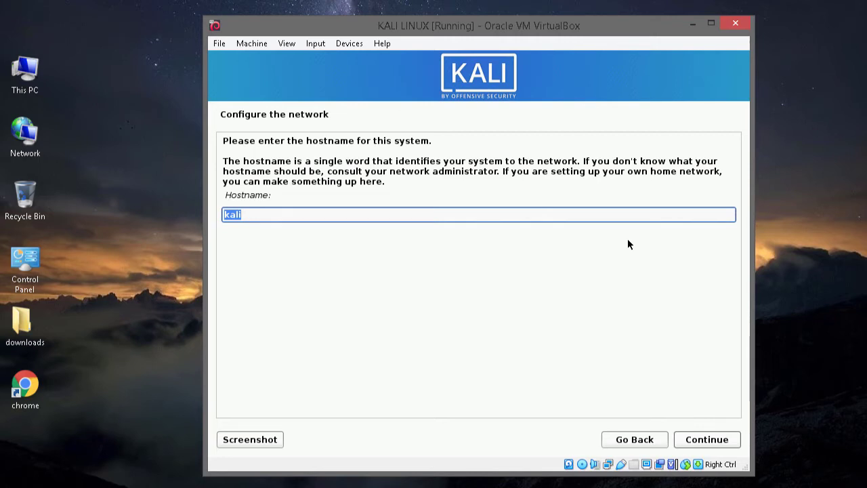
# - Keep kali as the hostname and leave the domain name blank
pyautogui.press('End')
pyautogui.click(725, 441)
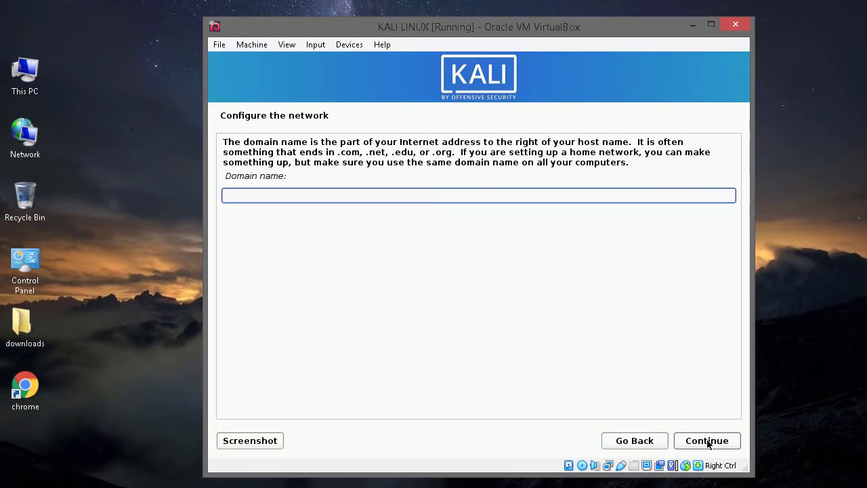
pyautogui.click(707, 441)
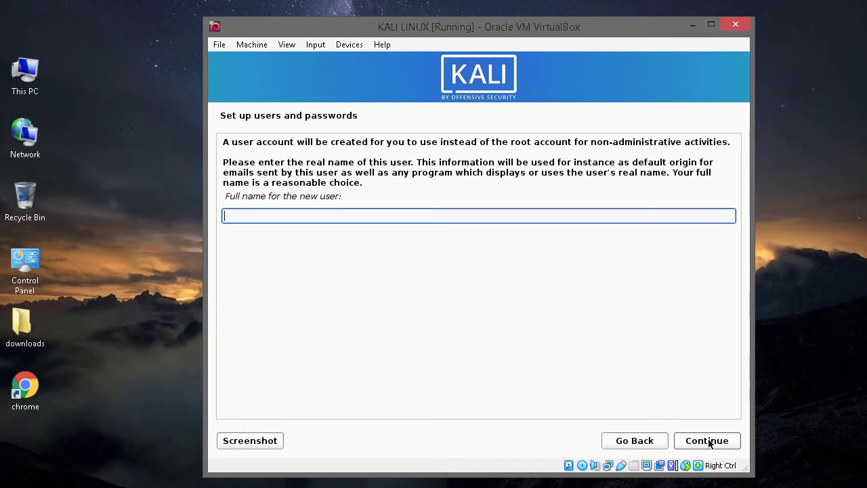
# - Enter the new user's full name, keep the default username, and set and confirm the password
pyautogui.write('Serving Tech')
pyautogui.click(708, 442)
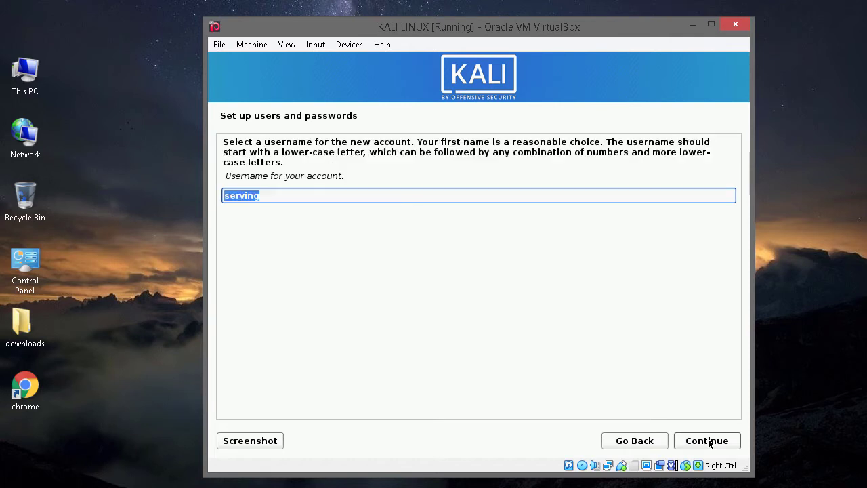
pyautogui.click(709, 442)
pyautogui.write('toor')
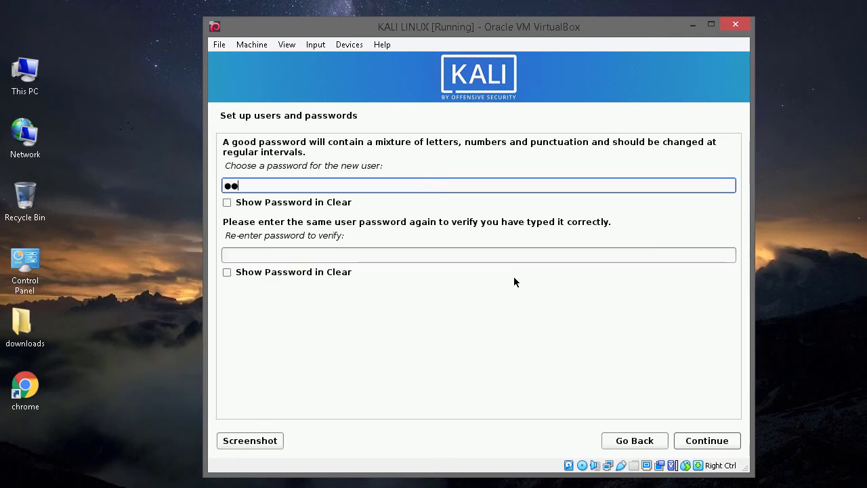
pyautogui.click(467, 254)
pyautogui.write('toor')
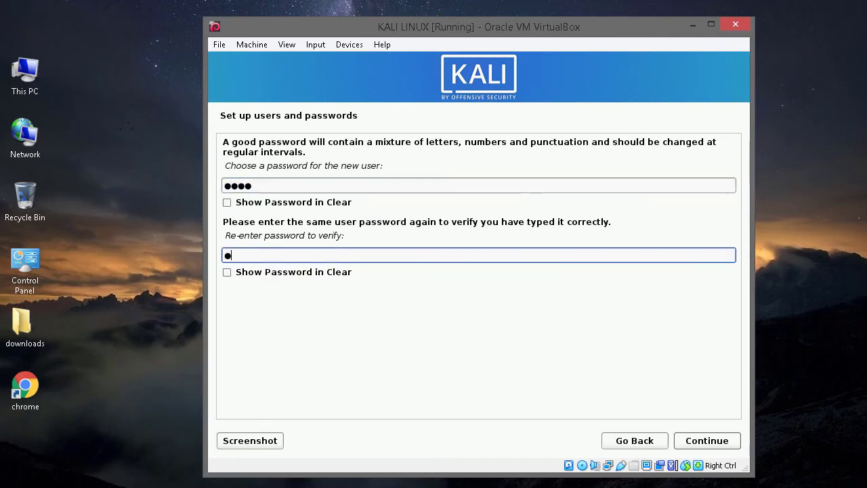
pyautogui.click(718, 442)
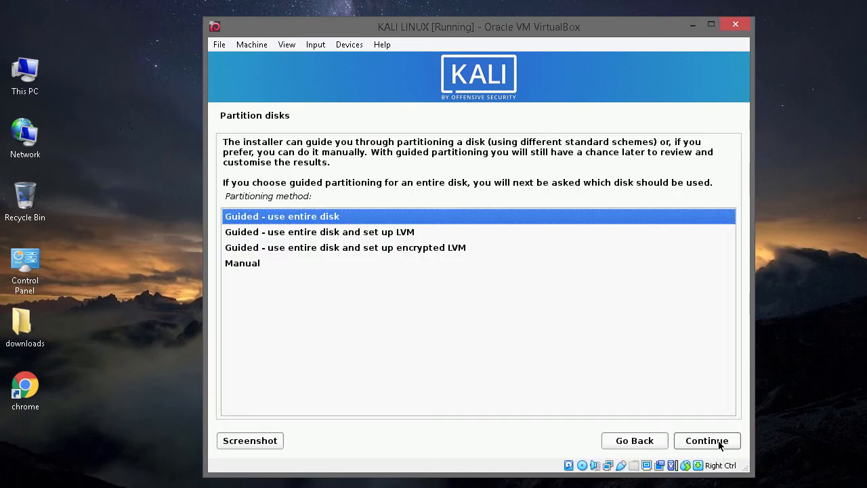
# - Guided-partition the whole VBOX HARDDISK with all files in one partition and write the changes to disk
pyautogui.click(685, 443)
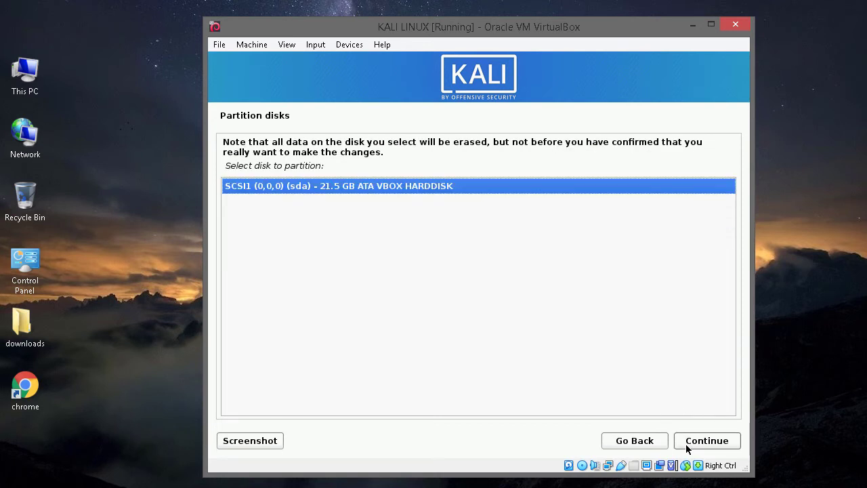
pyautogui.click(696, 443)
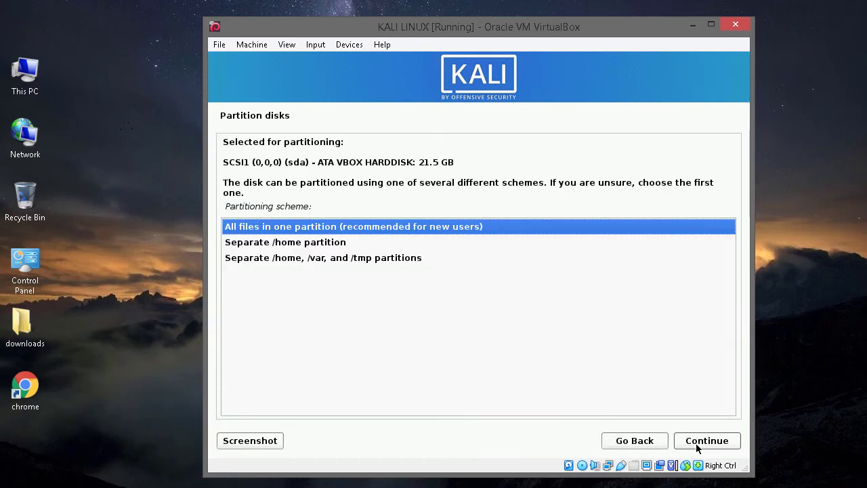
pyautogui.click(695, 443)
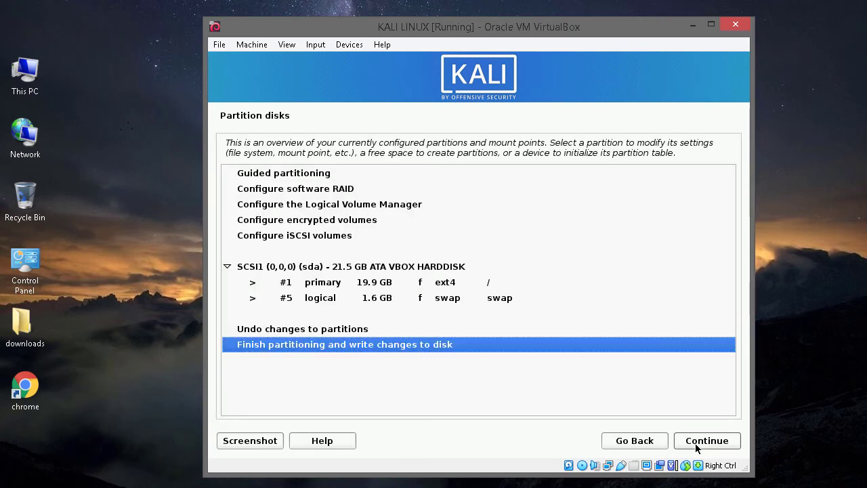
pyautogui.click(696, 443)
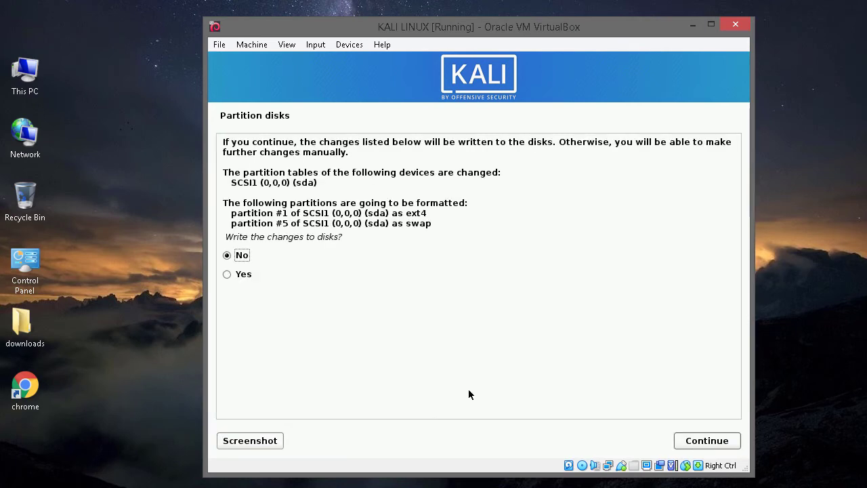
pyautogui.click(242, 275)
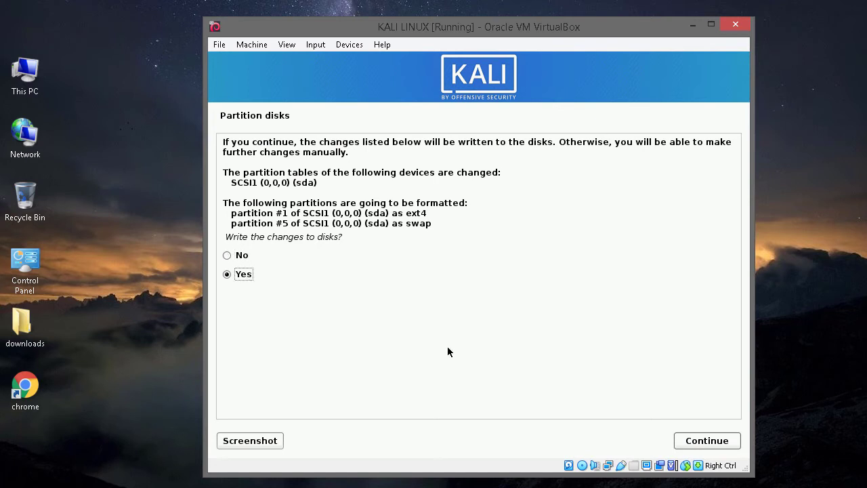
pyautogui.click(707, 440)
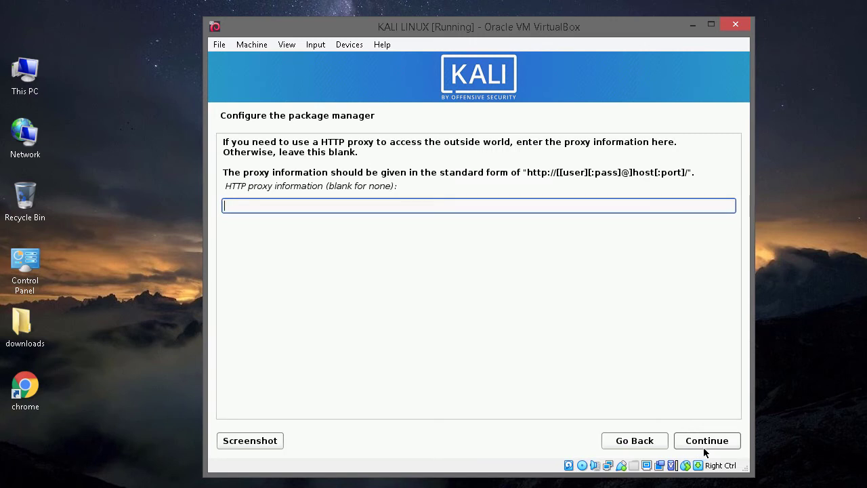
# - Leave the HTTP proxy blank and install the default software selection with Xfce
pyautogui.click(705, 442)
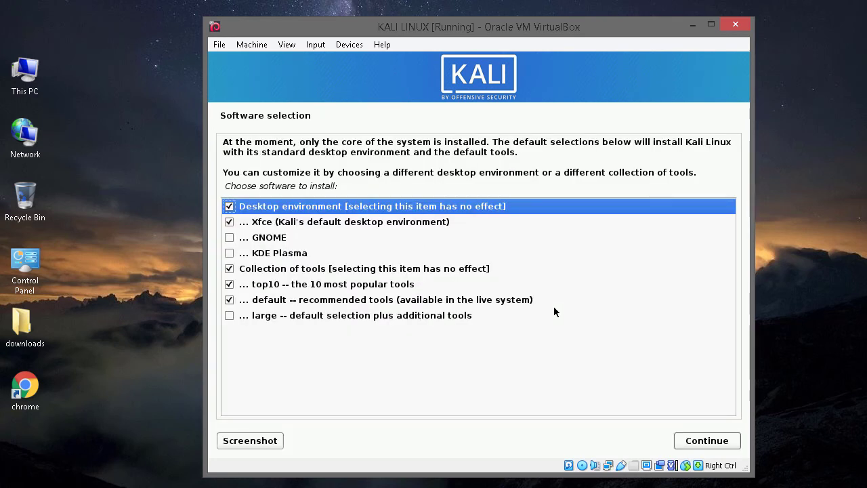
pyautogui.click(708, 441)
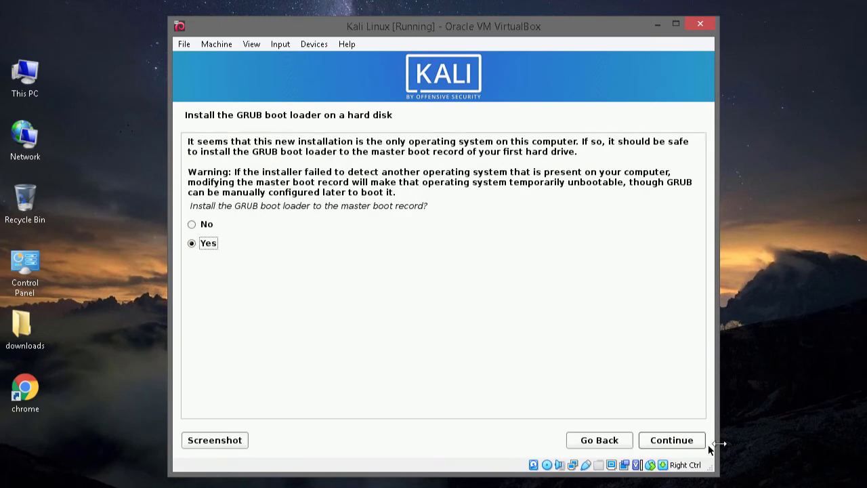
# - Install the GRUB boot loader to /dev/sda and finish the installation to reboot
pyautogui.click(690, 441)
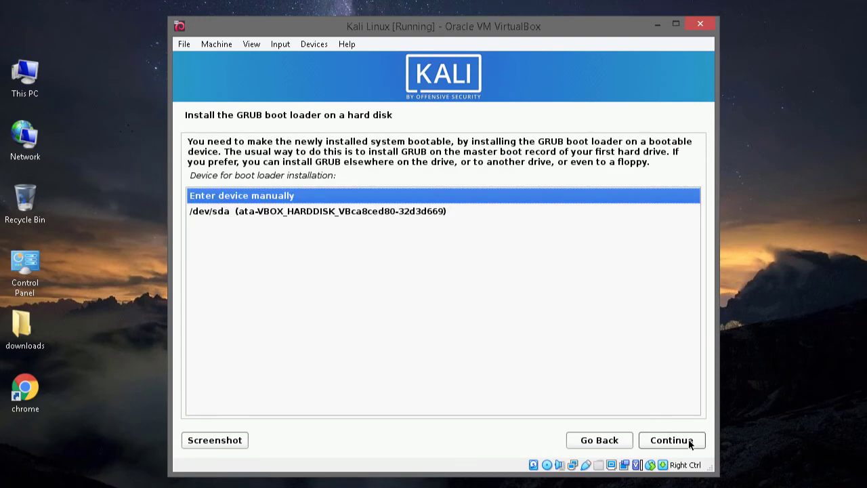
pyautogui.click(406, 212)
pyautogui.click(661, 441)
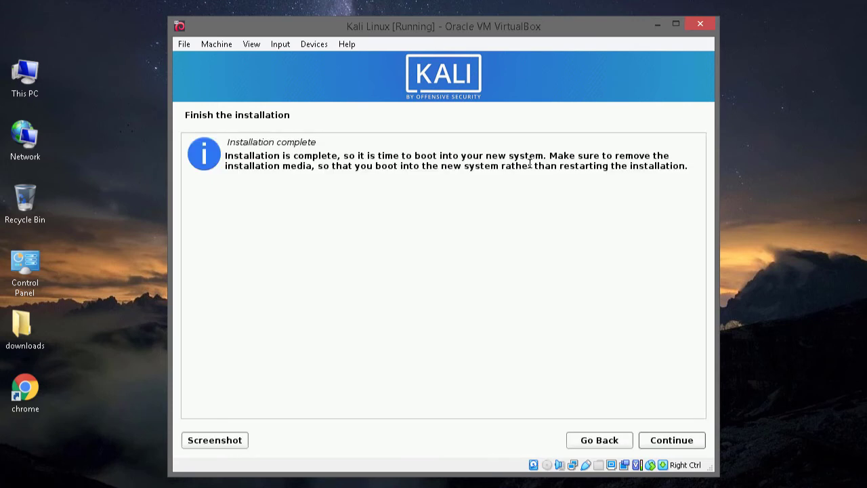
pyautogui.click(667, 439)
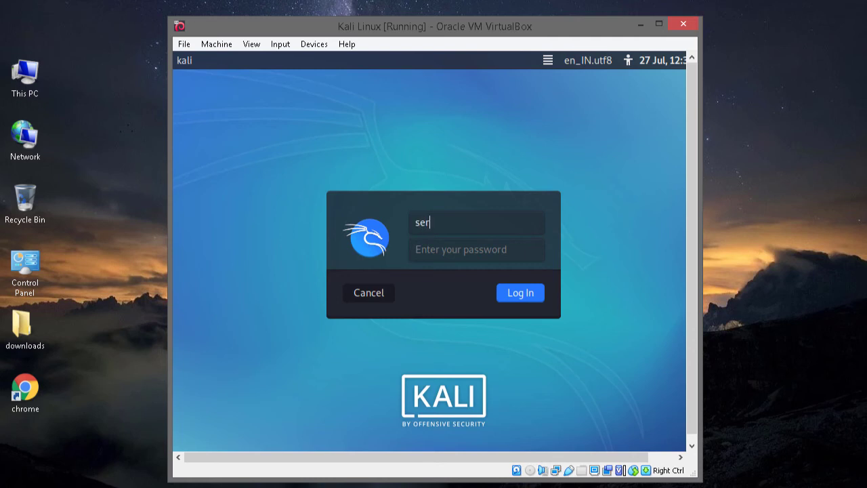
# - Log in to Kali with the new account's username and password
pyautogui.write('ngtech')
pyautogui.click(527, 258)
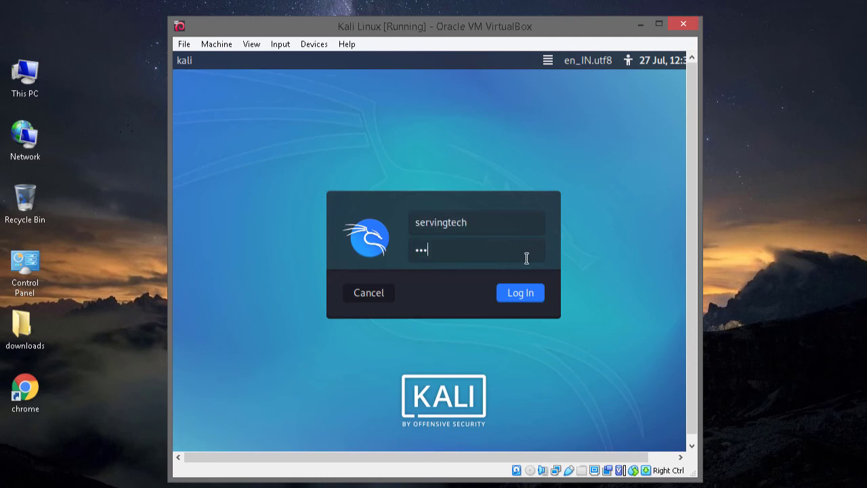
pyautogui.click(522, 293)
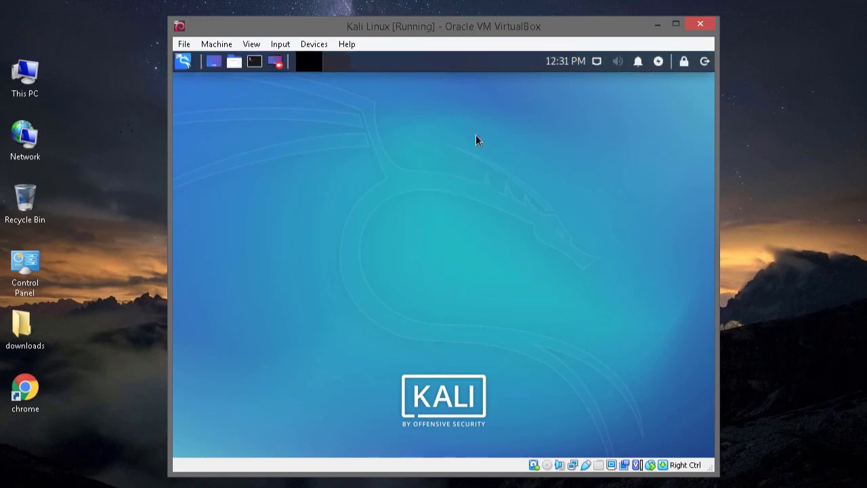
# - Browse the Kali applications menu, then choose Shut Down from the panel's power options
pyautogui.click(186, 65)
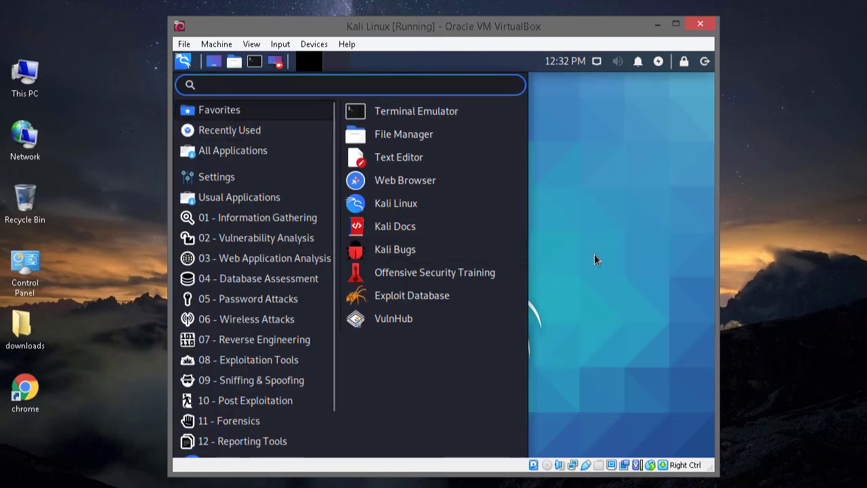
pyautogui.click(585, 239)
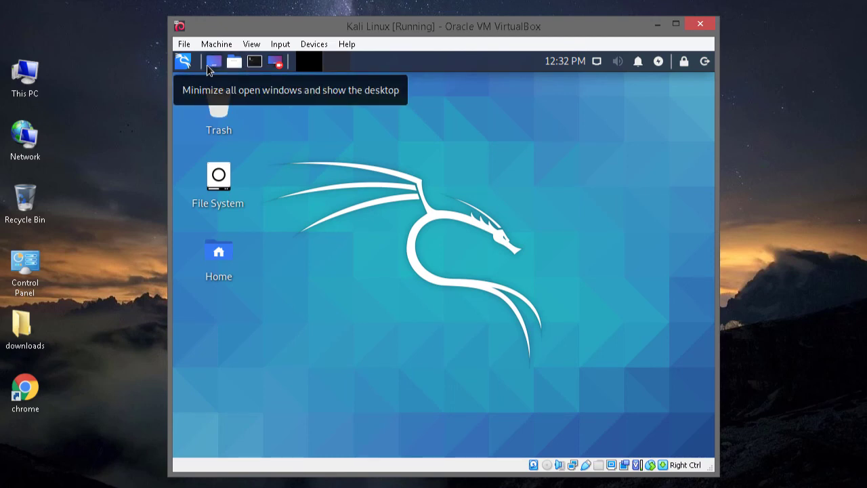
pyautogui.click(184, 65)
pyautogui.scroll(-2, 203, 189)
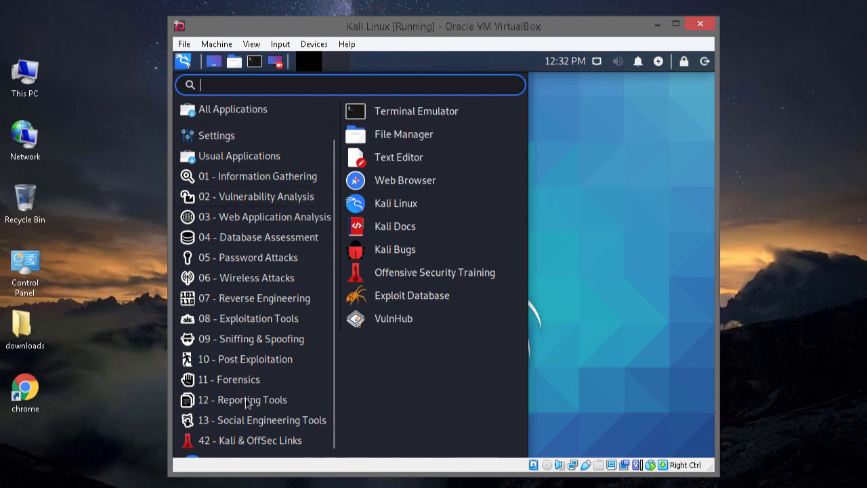
pyautogui.click(575, 242)
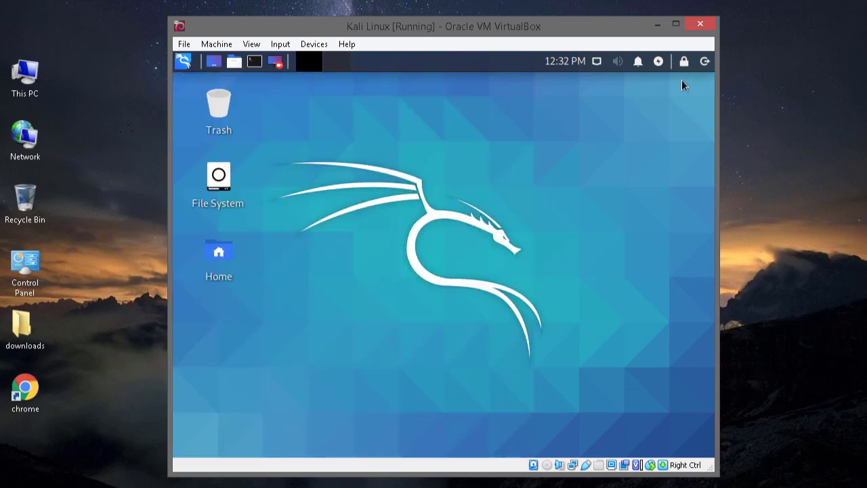
pyautogui.click(705, 62)
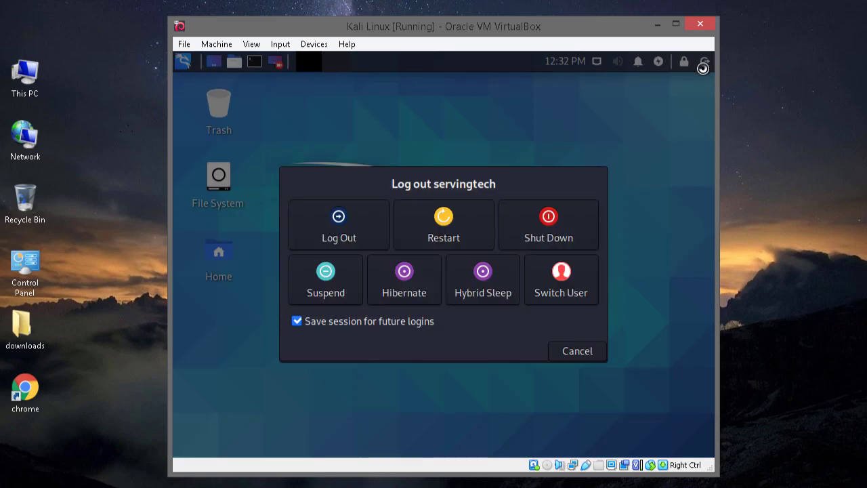
pyautogui.click(573, 232)
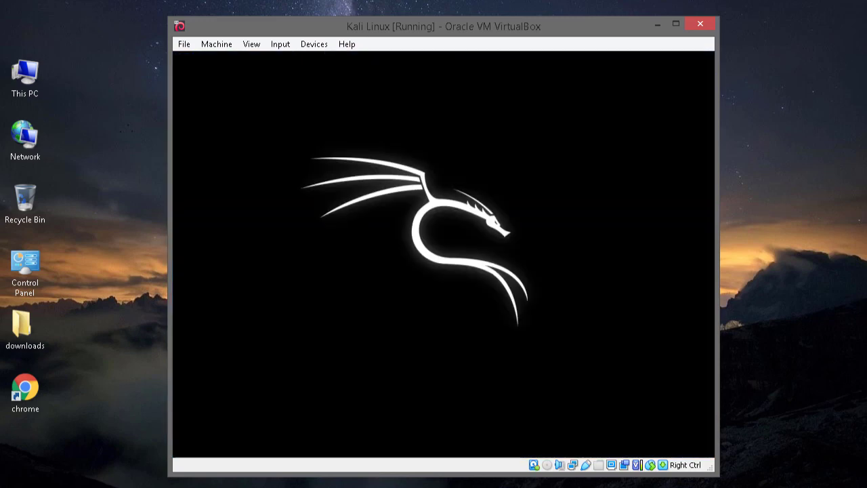